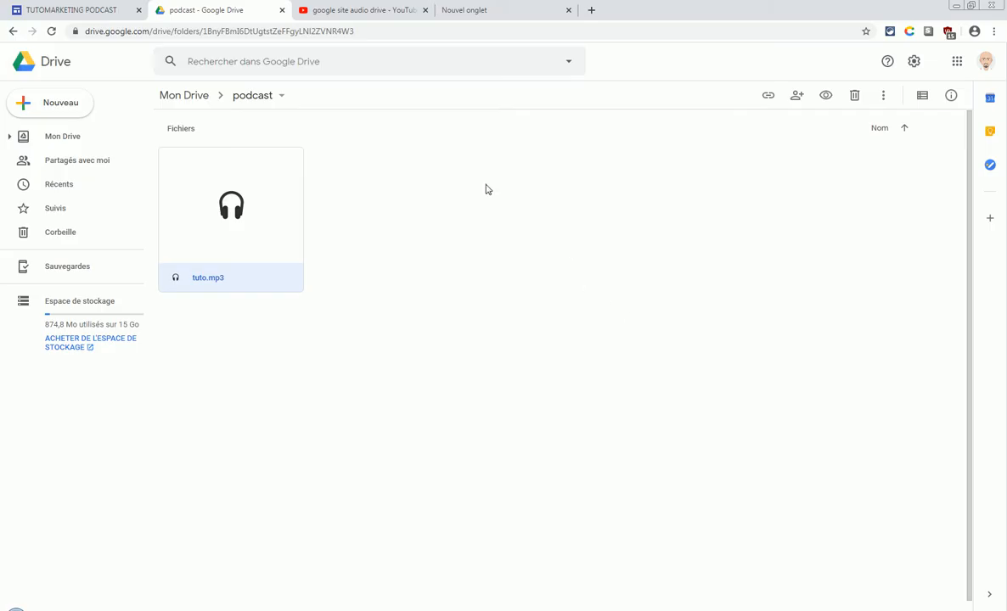
Switch to Google Sites, return to the list of recent sites and reopen the TUTOMARKETING PODCAST site.
click(102, 10)
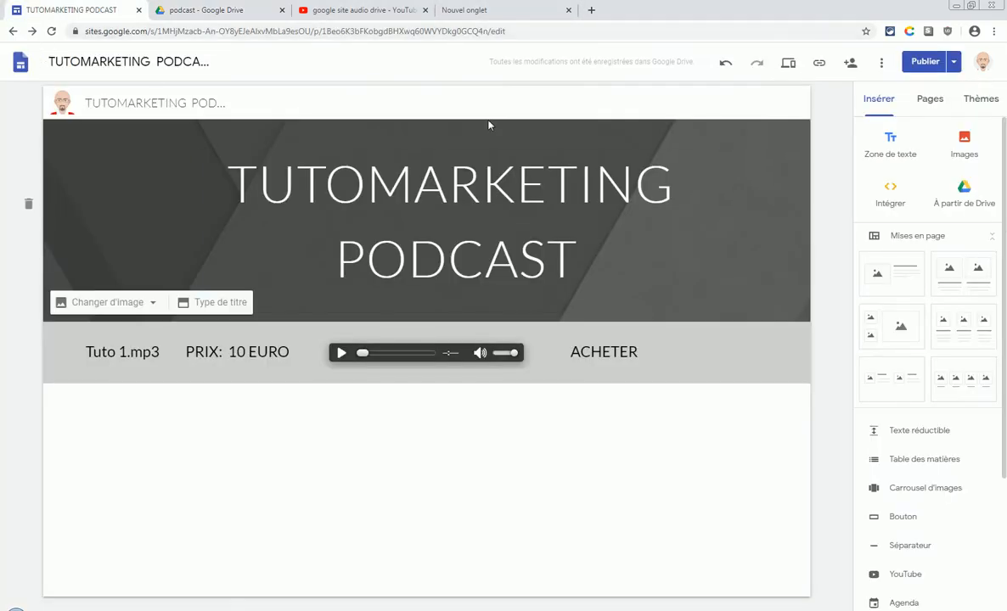
click(14, 31)
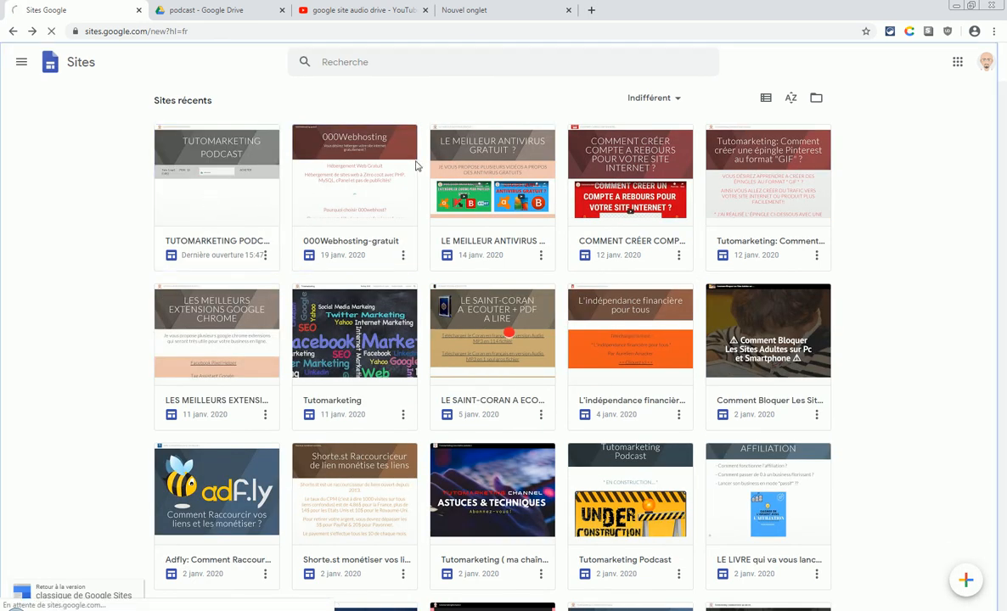
click(210, 199)
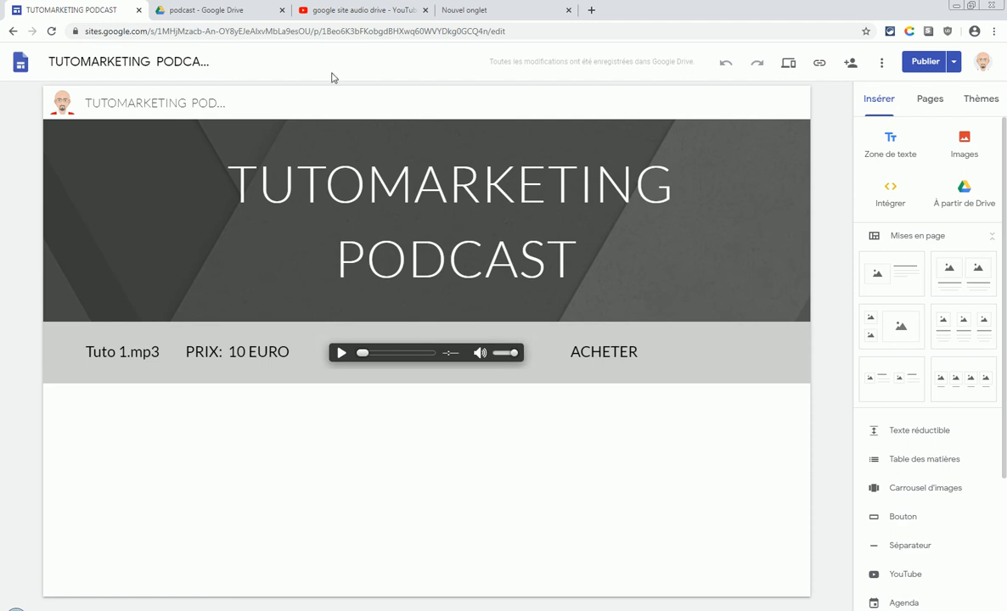
click(956, 7)
click(473, 119)
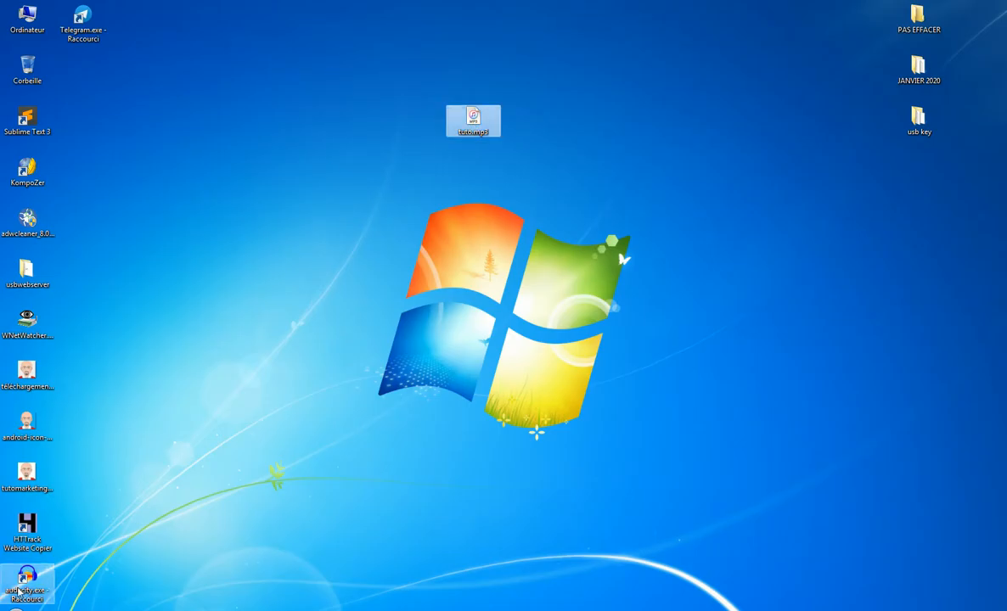
drag(26, 579, 218, 416)
drag(340, 379, 208, 480)
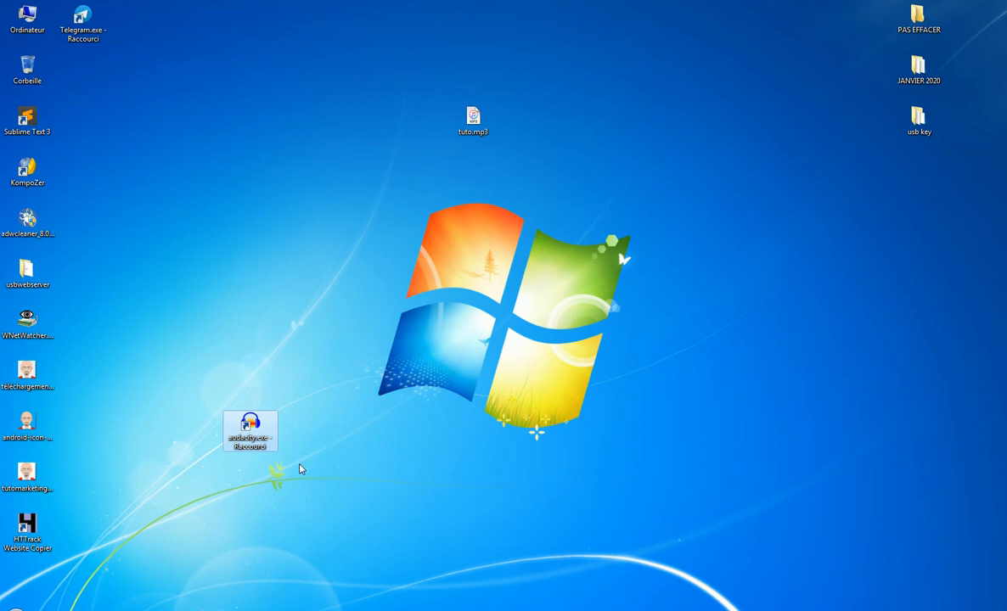
drag(254, 429, 47, 577)
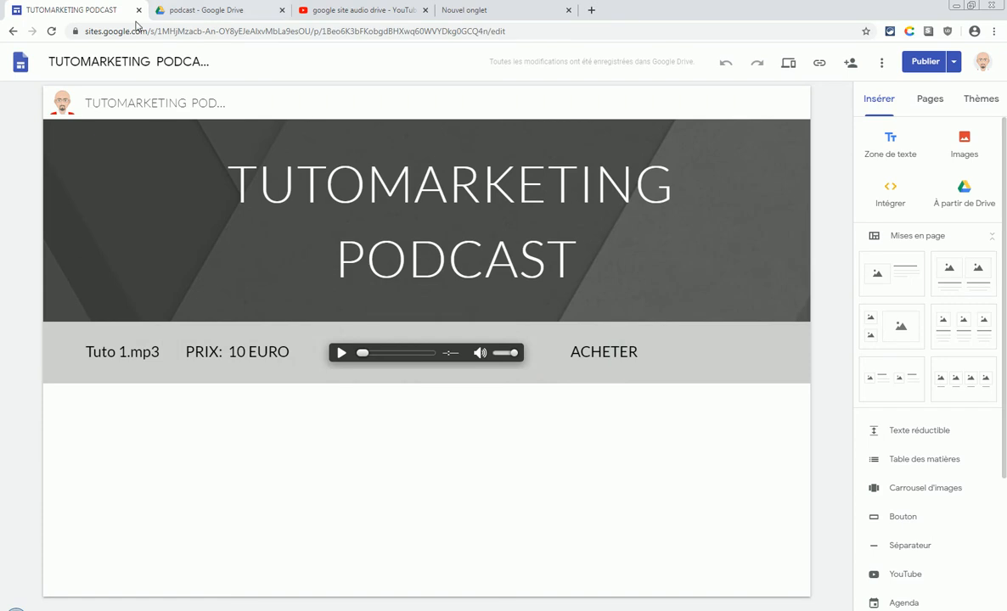
Try to upload tuto.mp3 from the desktop into the podcast folder on Google Drive, beside a reduced browser window.
click(208, 10)
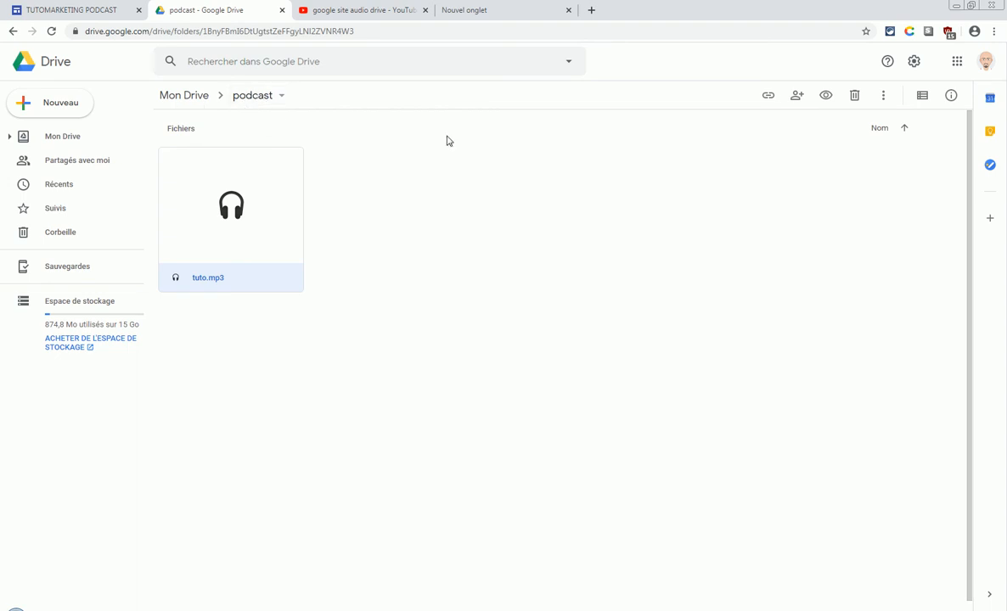
double_click(675, 13)
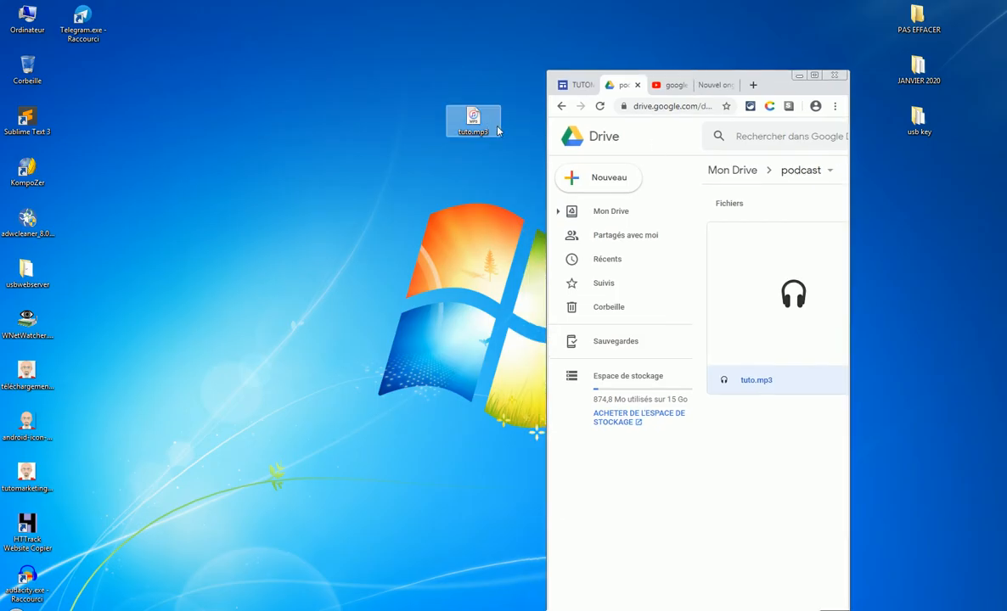
drag(473, 119, 791, 292)
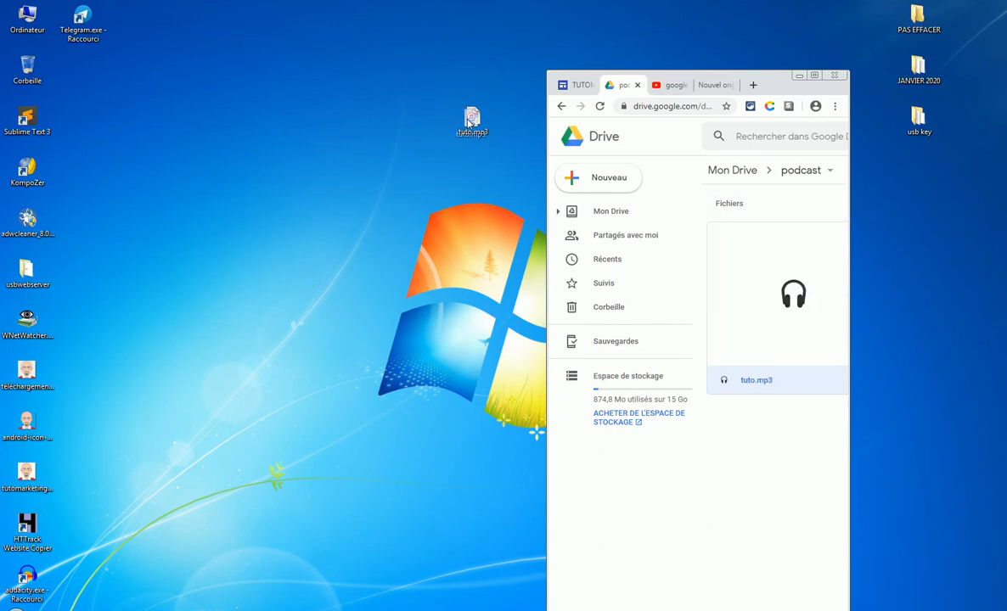
click(814, 75)
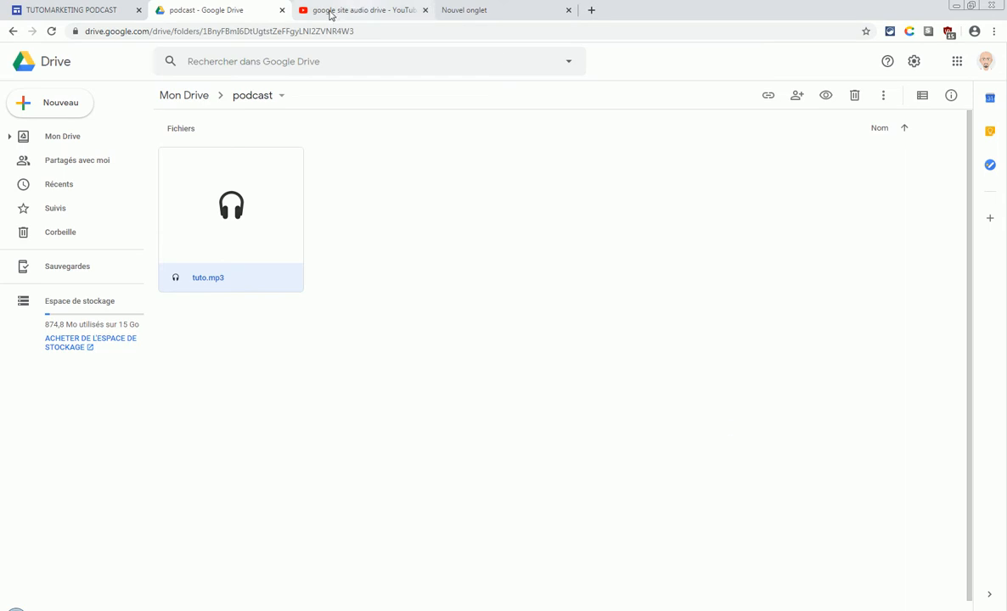
Delete the existing Tuto 1.mp3 section from the Google Sites page and open the embed-from-web dialog.
click(85, 10)
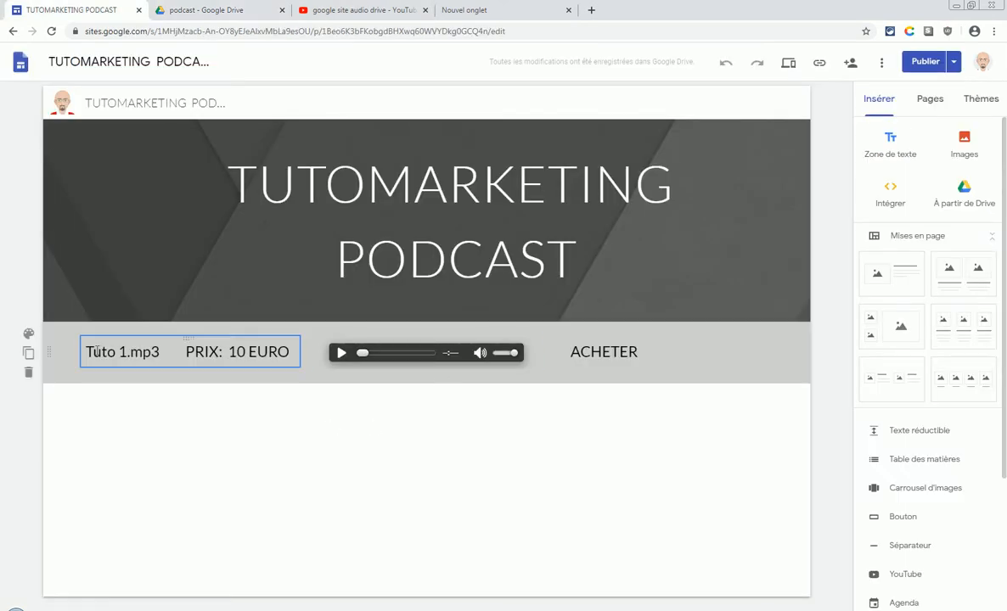
click(28, 372)
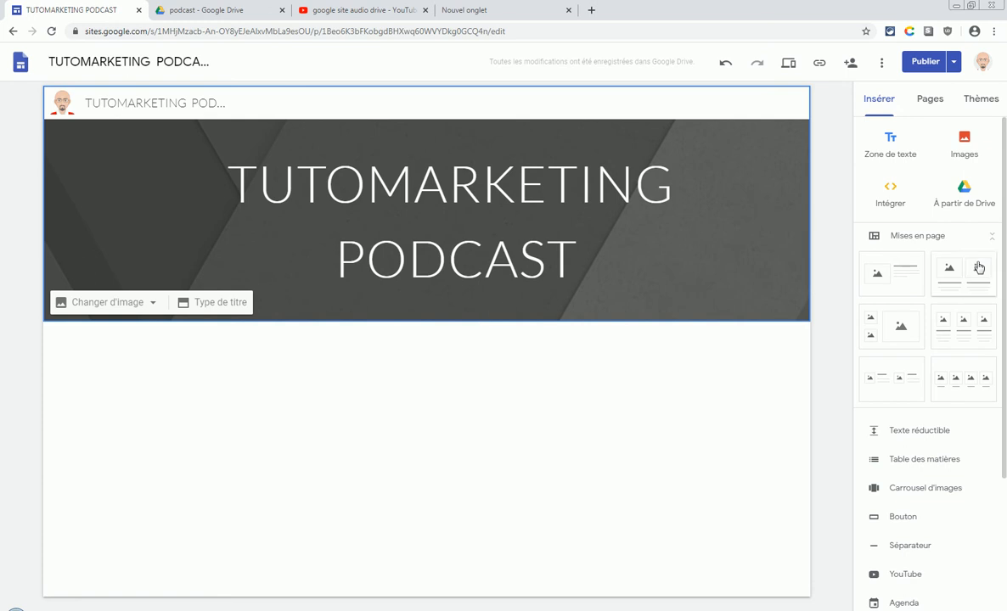
click(893, 202)
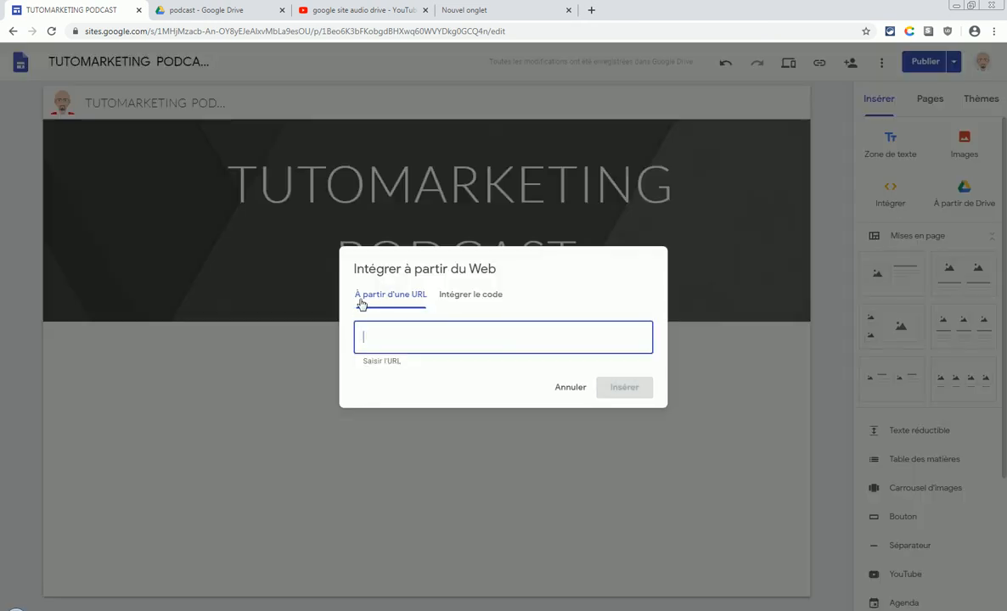
Copy the sharing link of tuto.mp3 from the podcast folder in Google Drive.
click(216, 12)
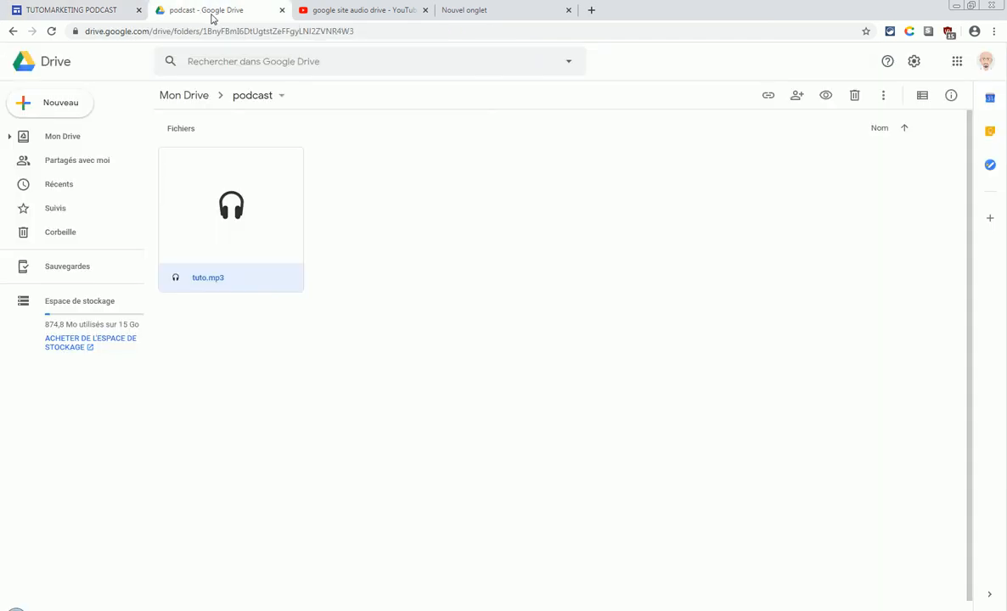
right_click(277, 250)
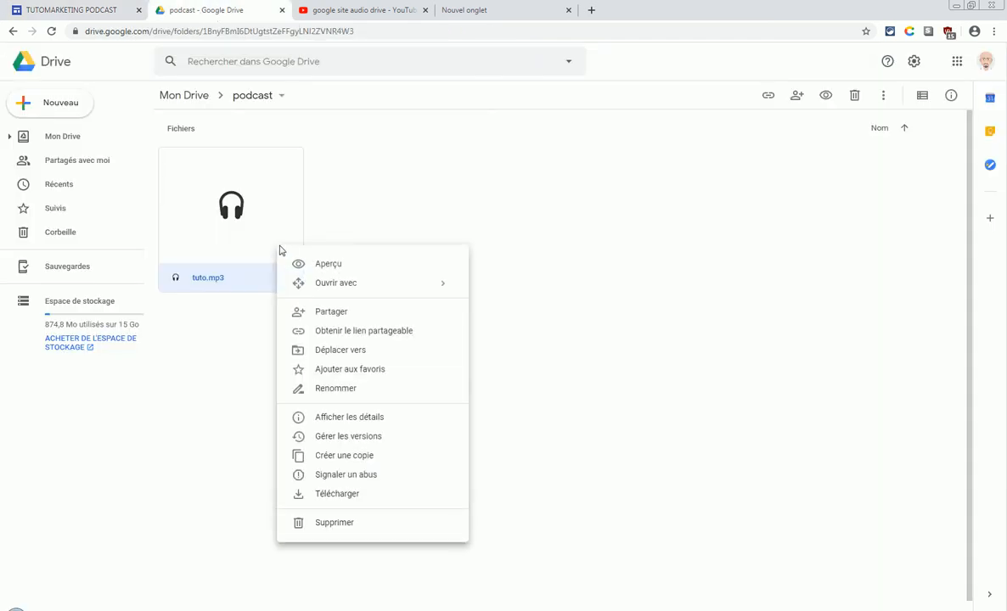
click(327, 314)
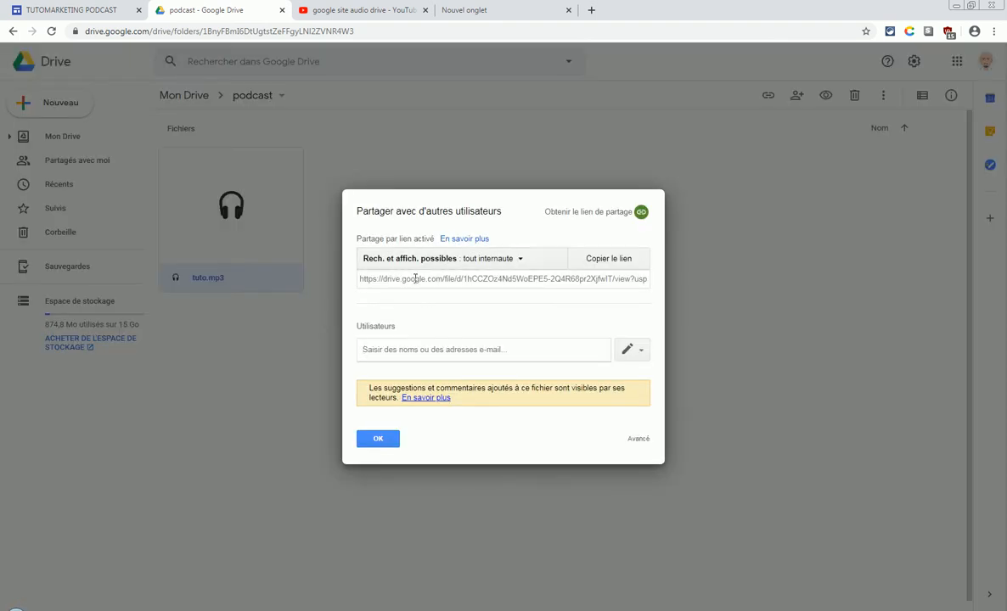
click(607, 266)
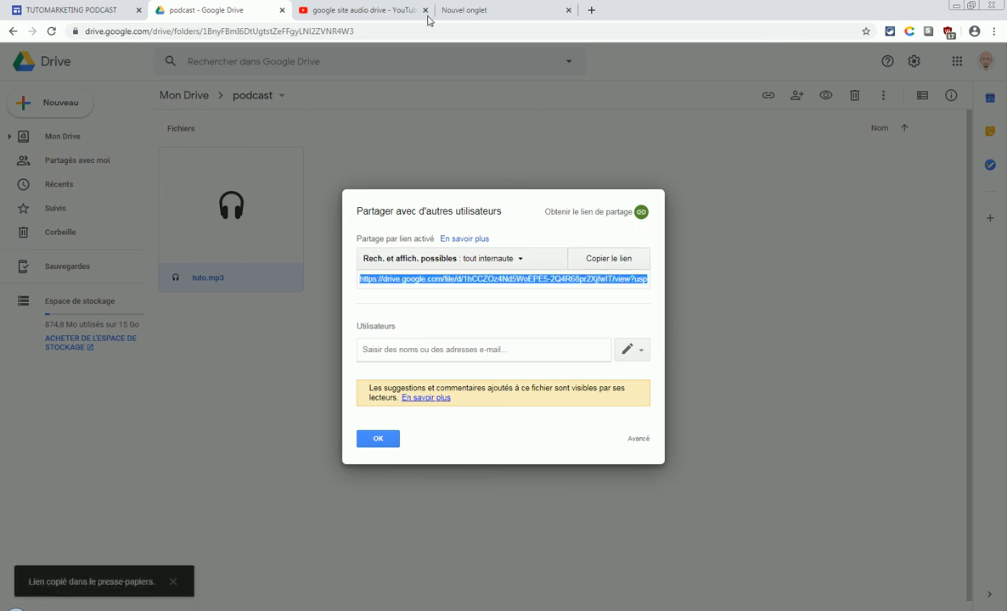
Embed the audio file in the Google Sites page by URL, using the copied Drive link.
click(59, 10)
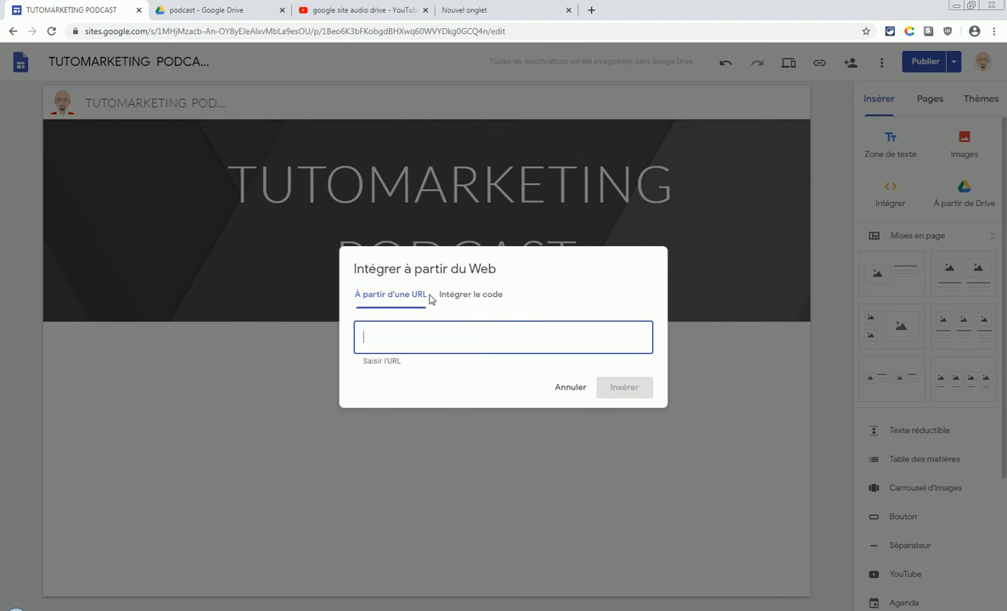
right_click(386, 337)
click(433, 413)
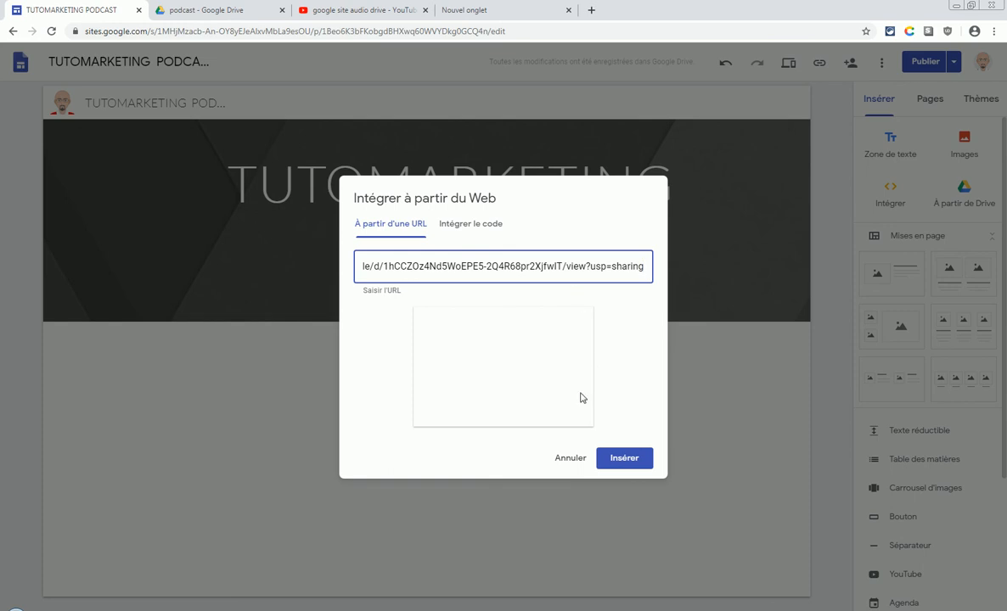
click(635, 463)
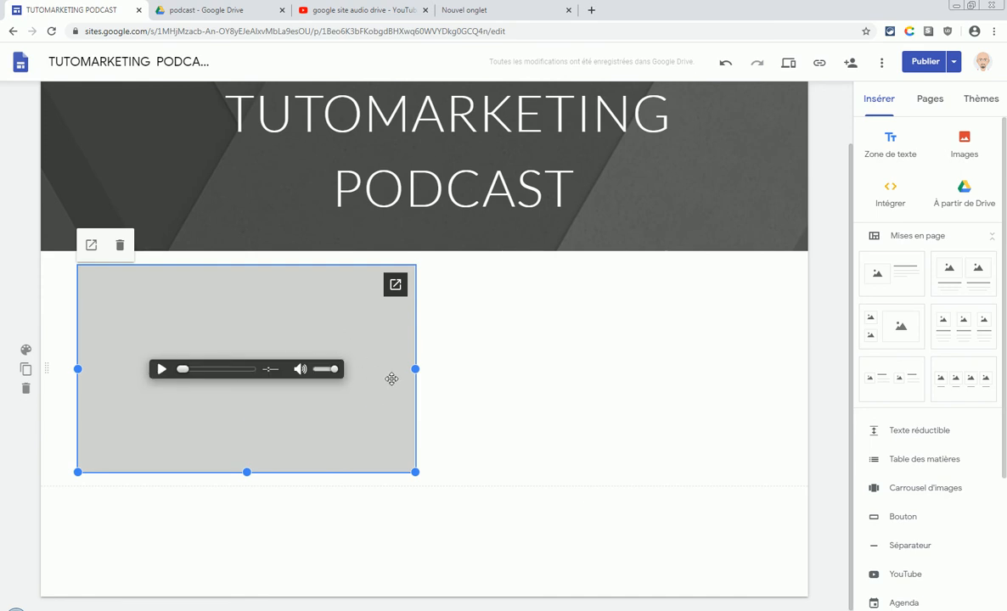
Shrink the embedded audio player to a small, low strip and move it to the middle of its section.
mouse_move(246, 472)
mouse_down()
mouse_move(248, 388)
mouse_move(246, 472)
mouse_up()
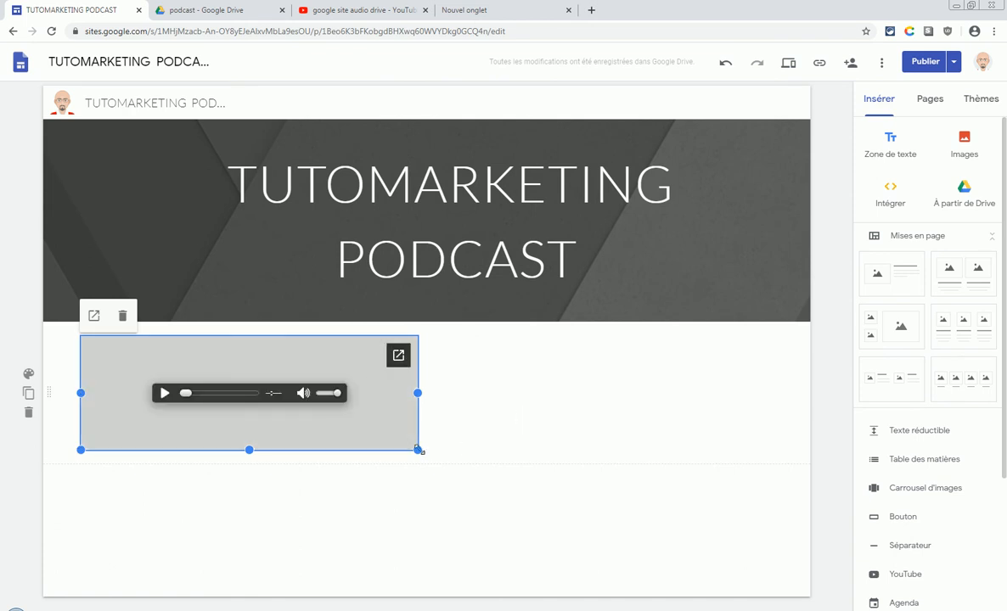
drag(416, 450, 326, 396)
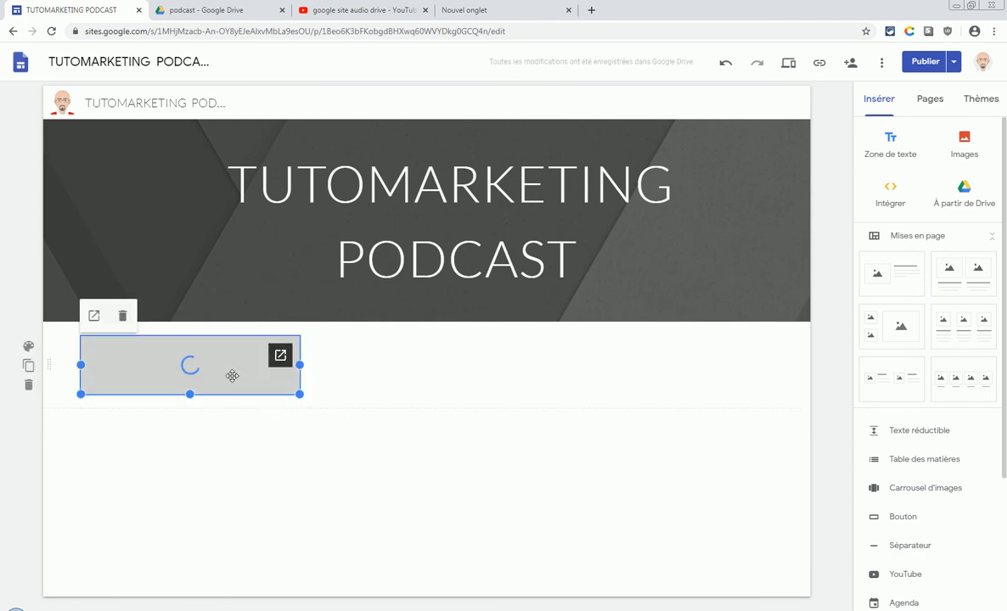
drag(190, 393, 190, 376)
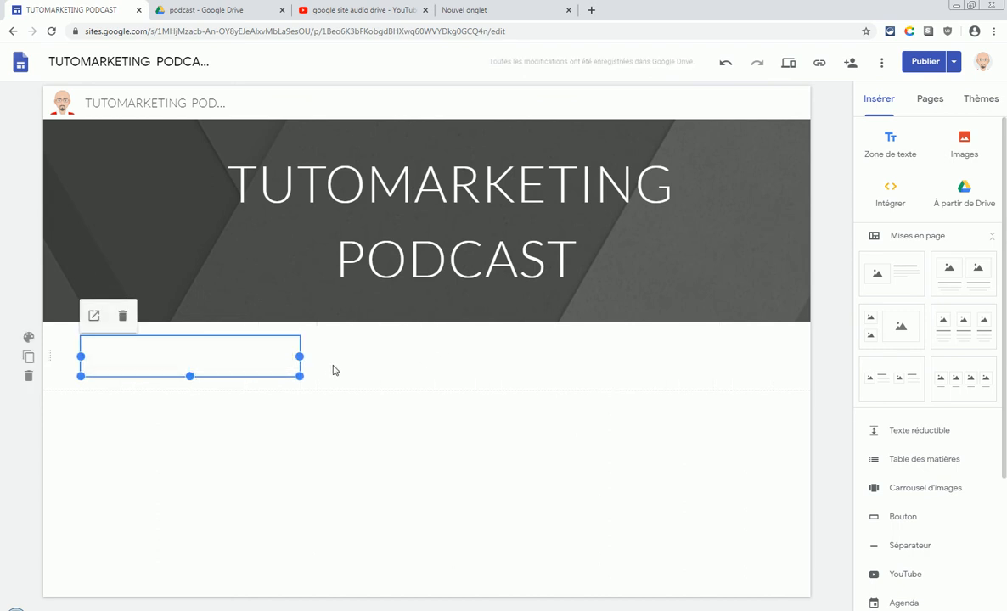
drag(286, 350, 461, 365)
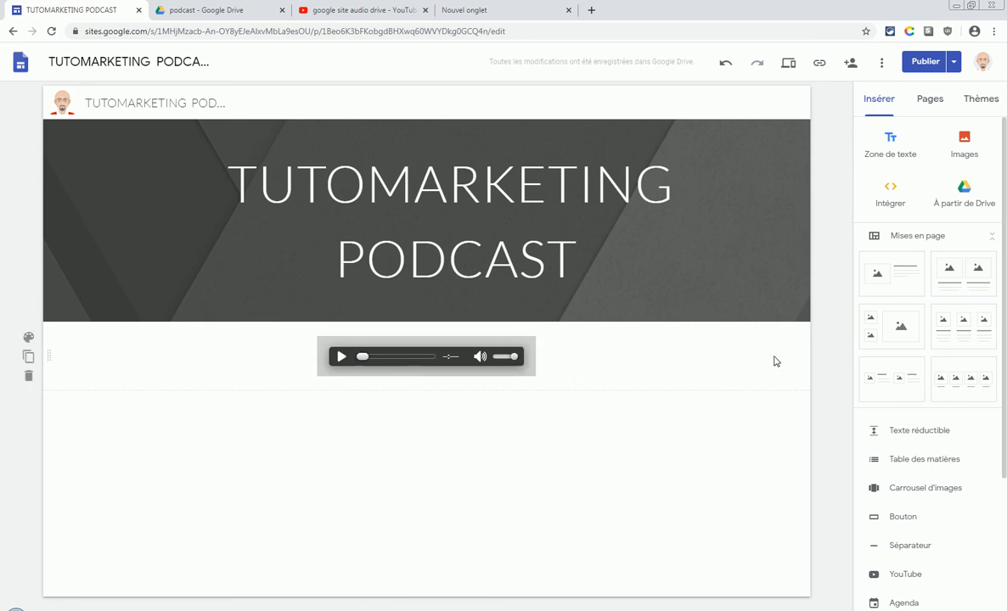
Add a narrow text box reading ACHETER directly to the right of the audio player.
click(889, 153)
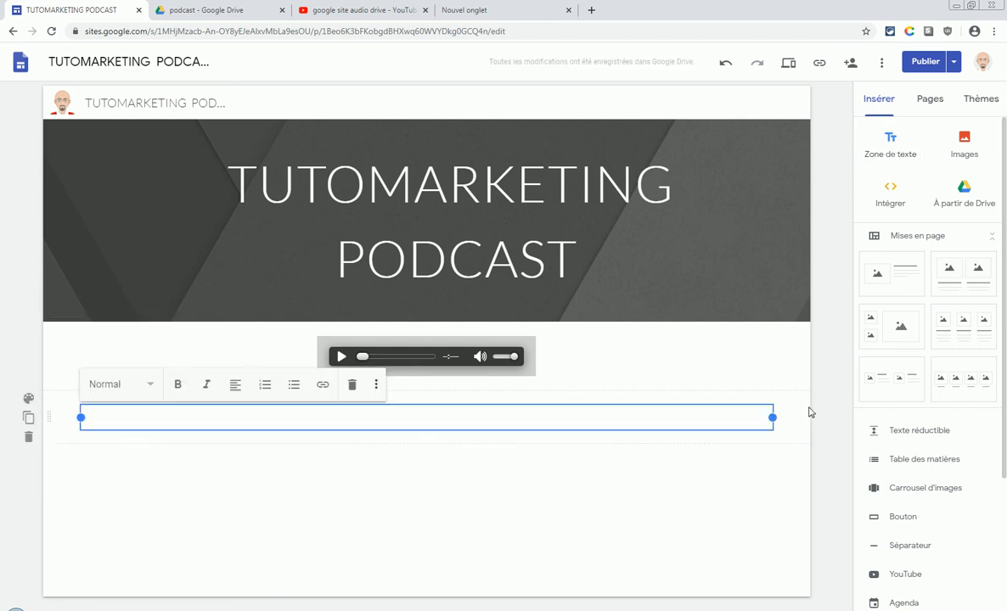
drag(771, 417, 306, 422)
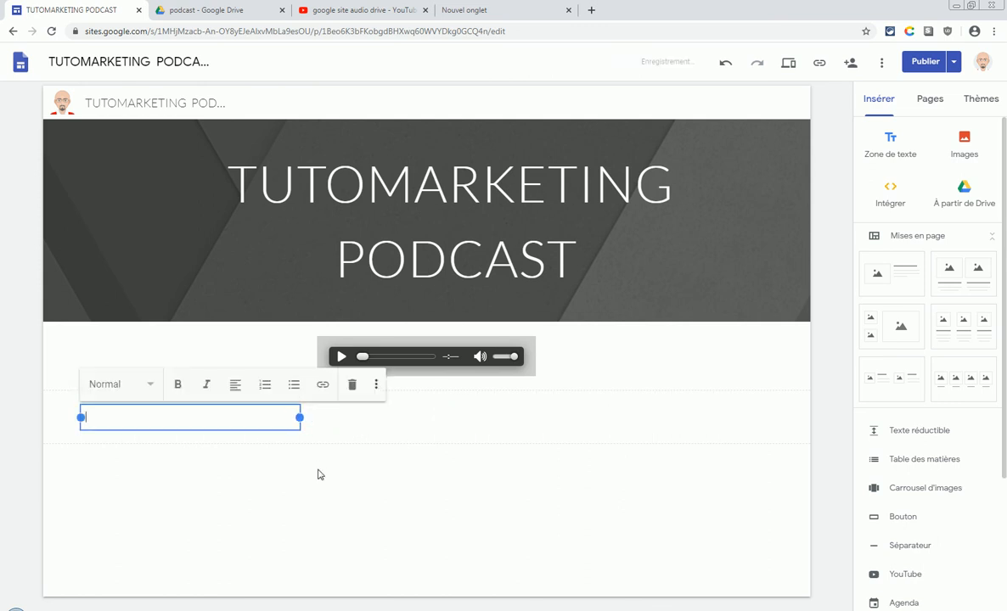
click(126, 424)
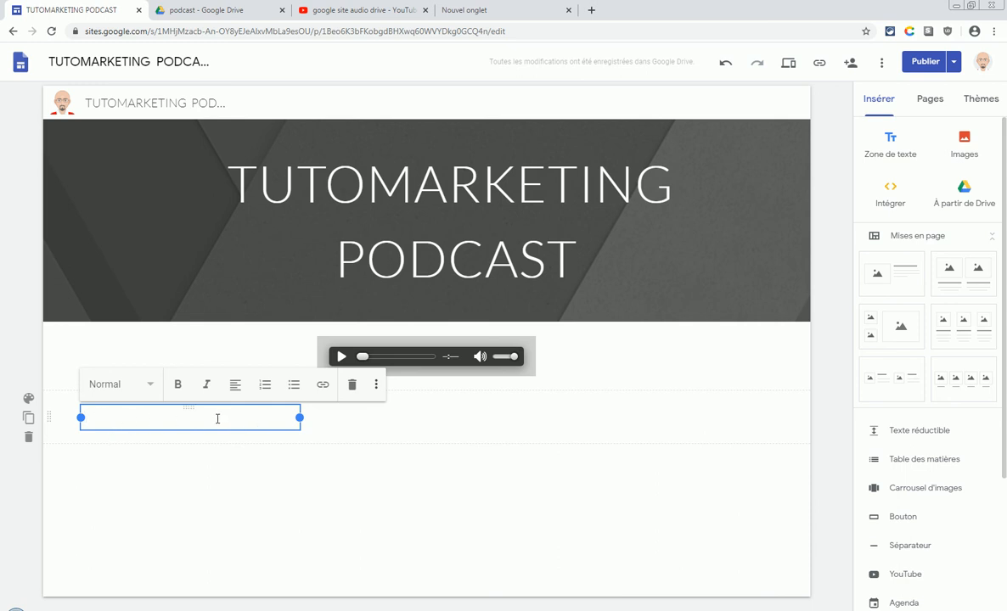
drag(186, 406, 654, 360)
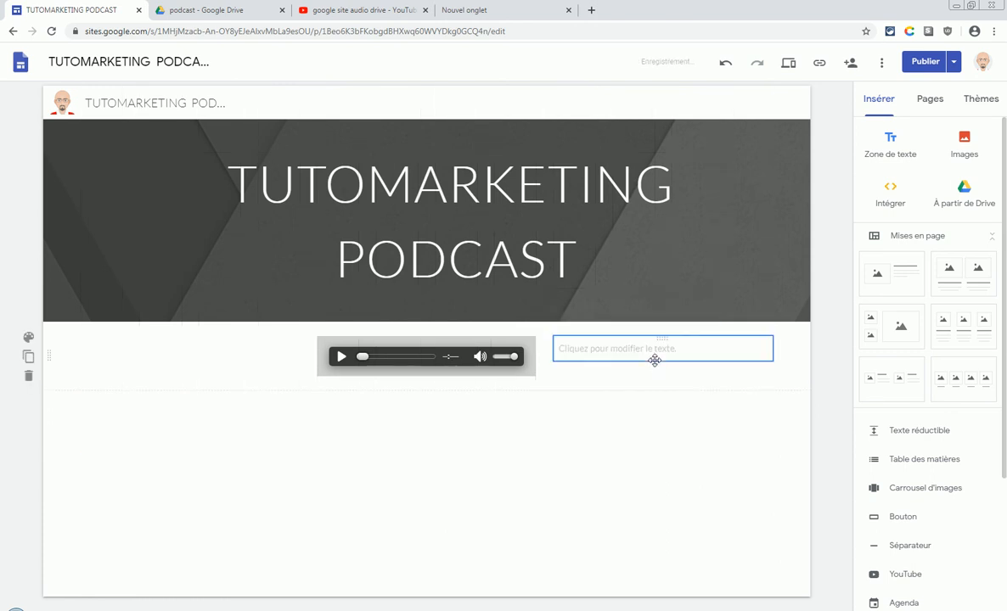
click(602, 349)
text(ACHETER)
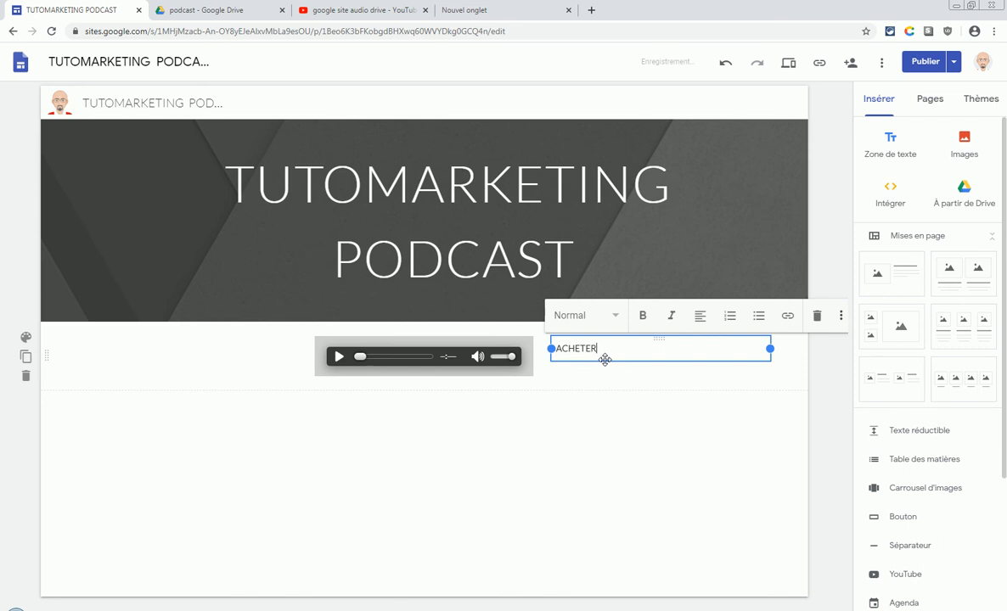
click(629, 510)
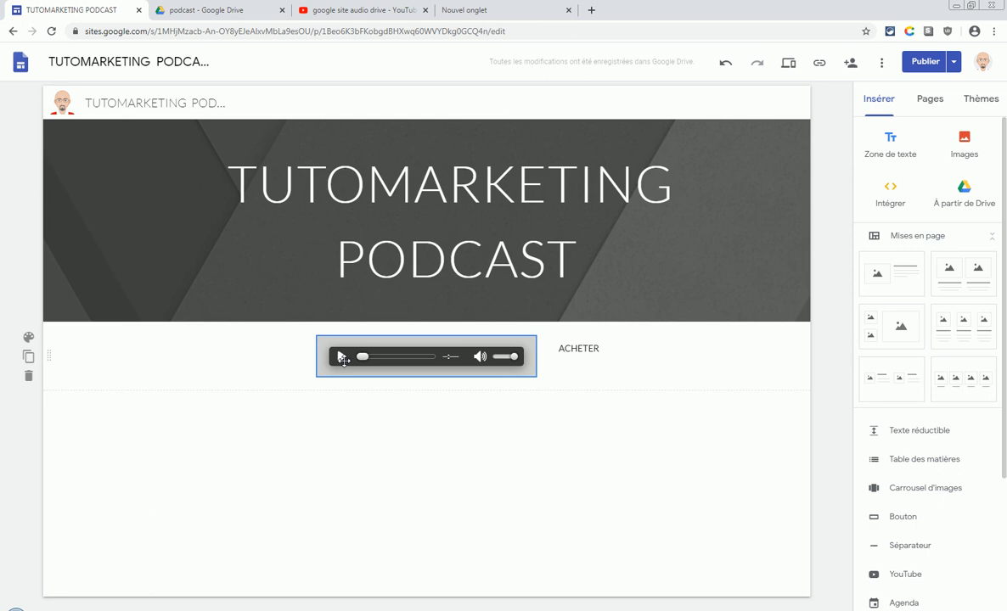
click(599, 351)
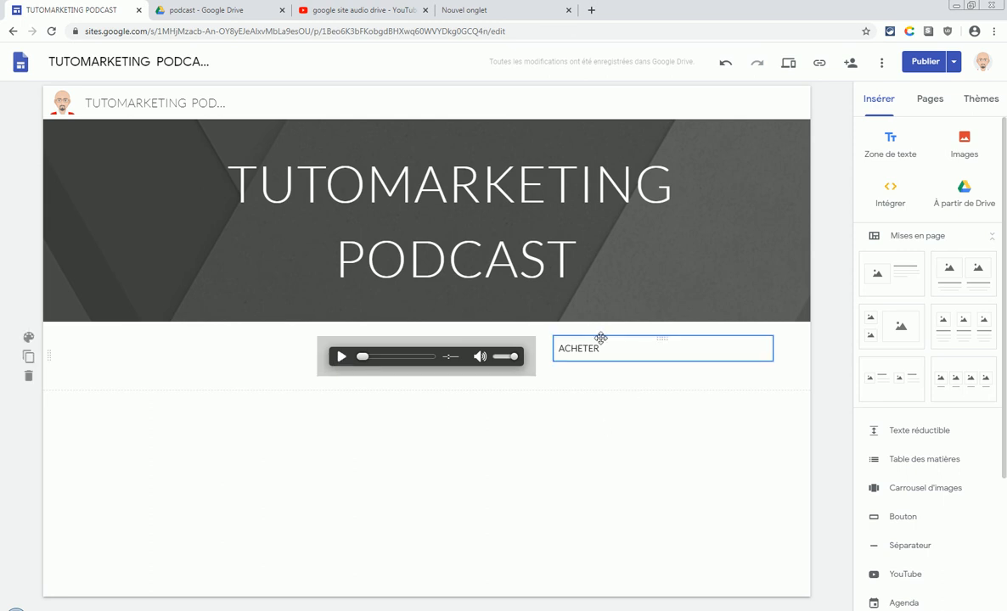
click(269, 442)
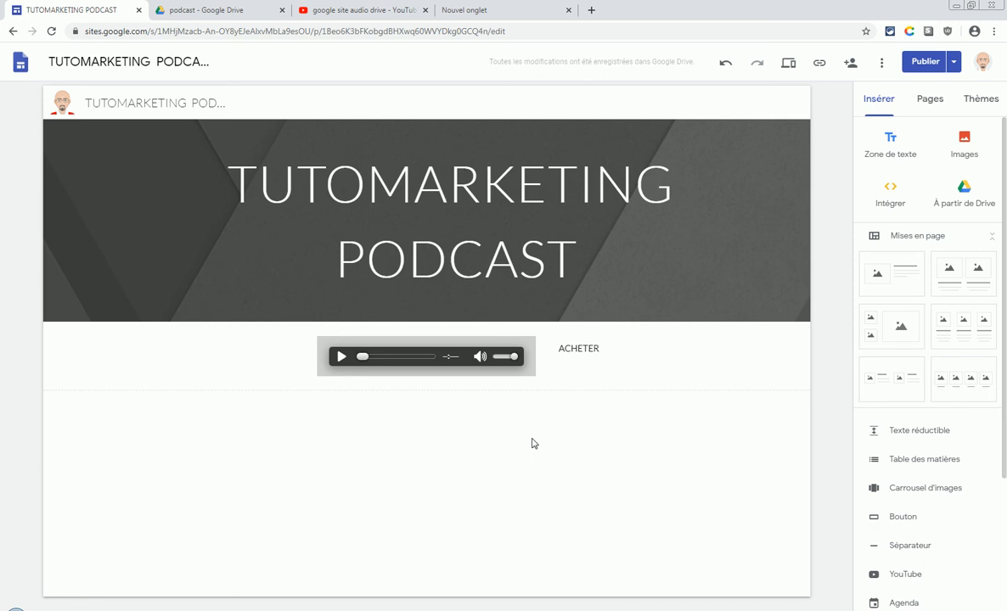
click(200, 359)
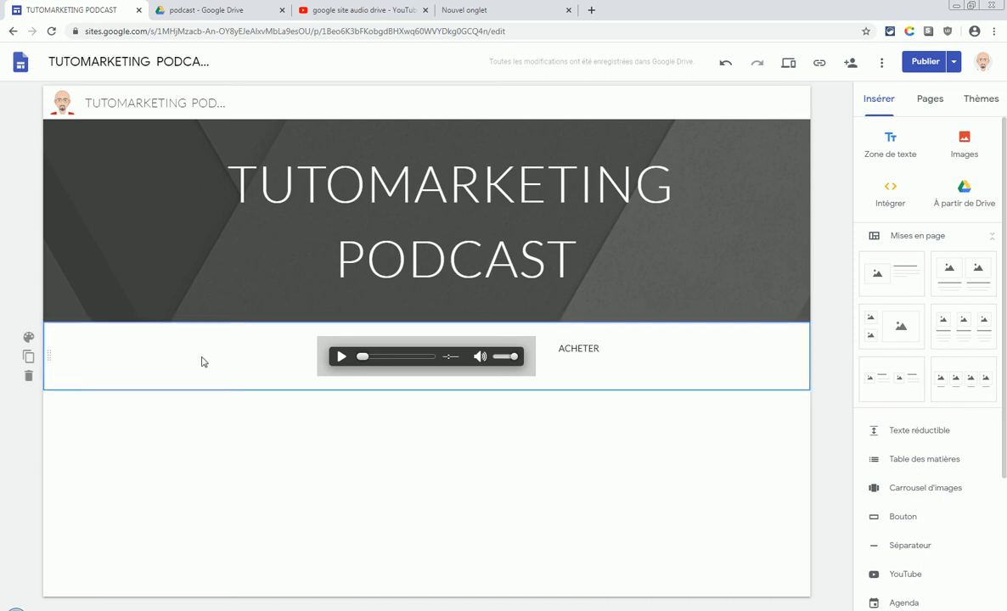
Add a narrow text box reading TITRE.mp3 and place it directly to the left of the audio player.
click(885, 151)
drag(758, 418, 242, 417)
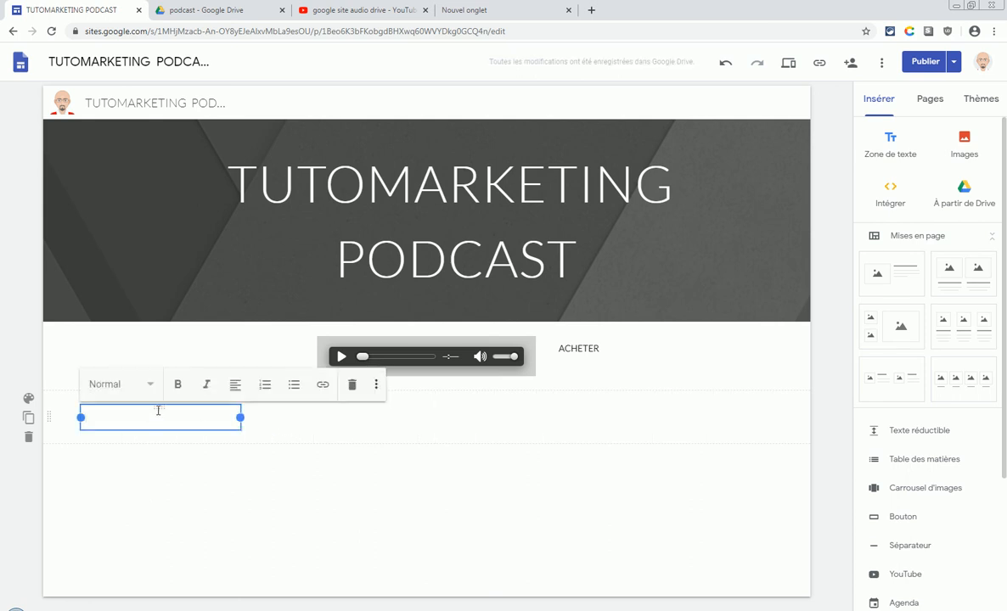
text(TITRE)
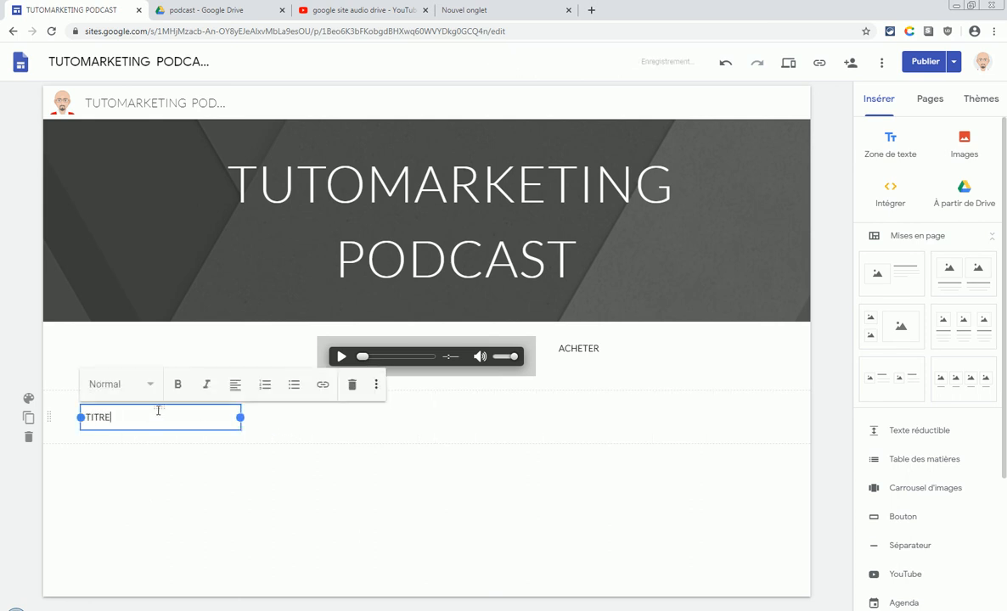
text(.mp3)
click(198, 435)
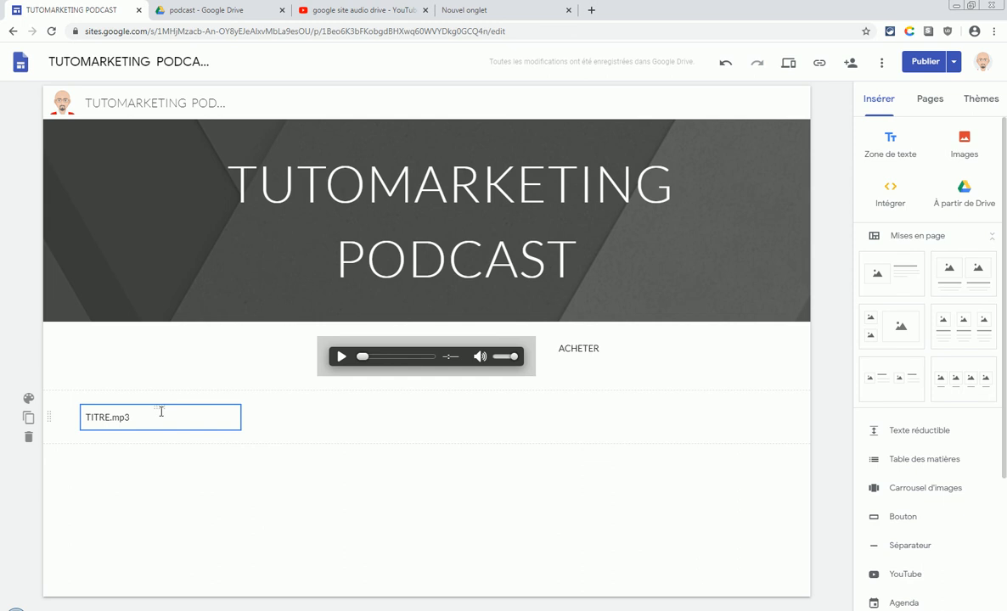
drag(159, 406, 198, 358)
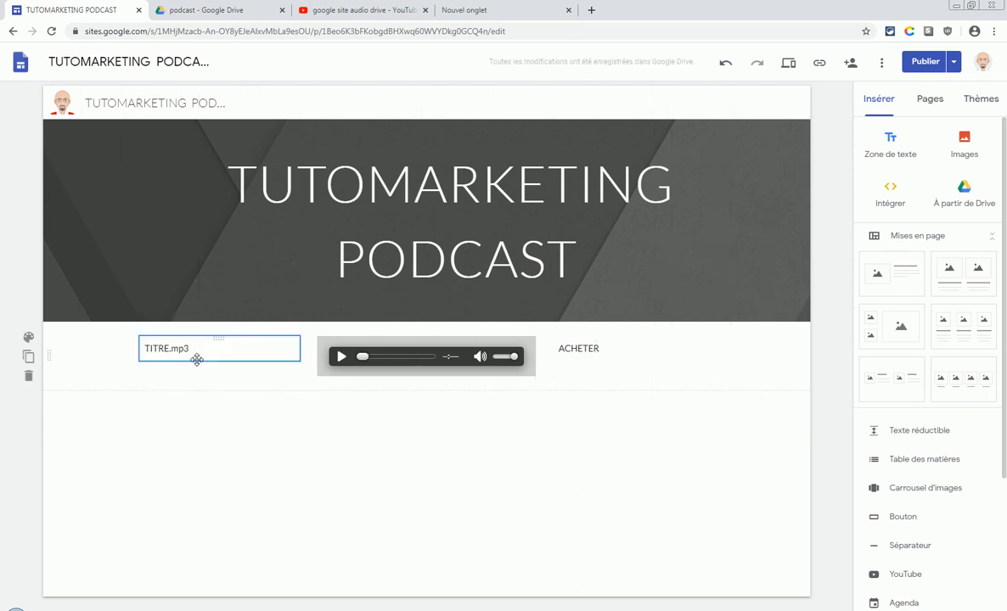
click(341, 355)
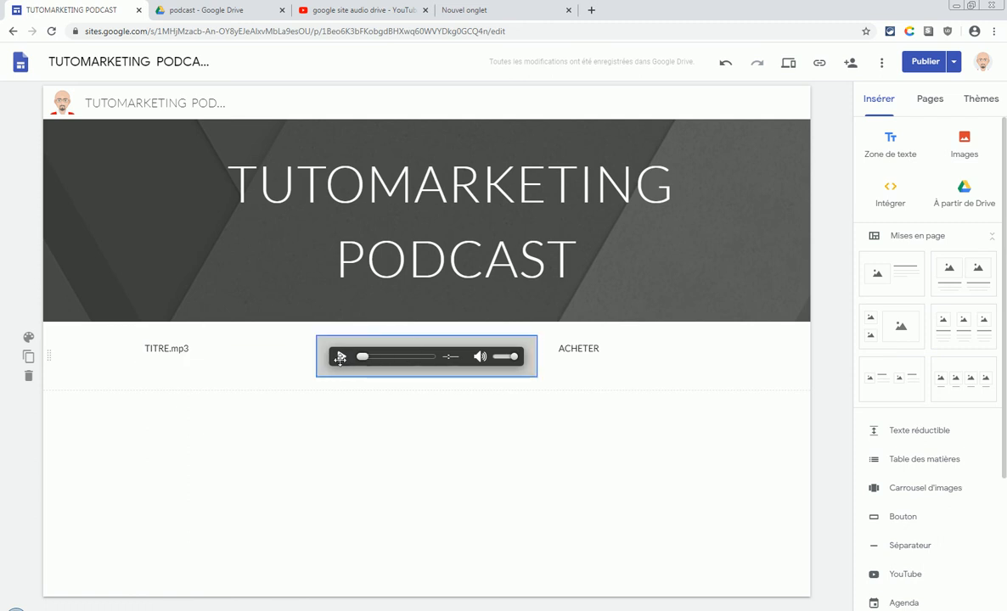
click(617, 352)
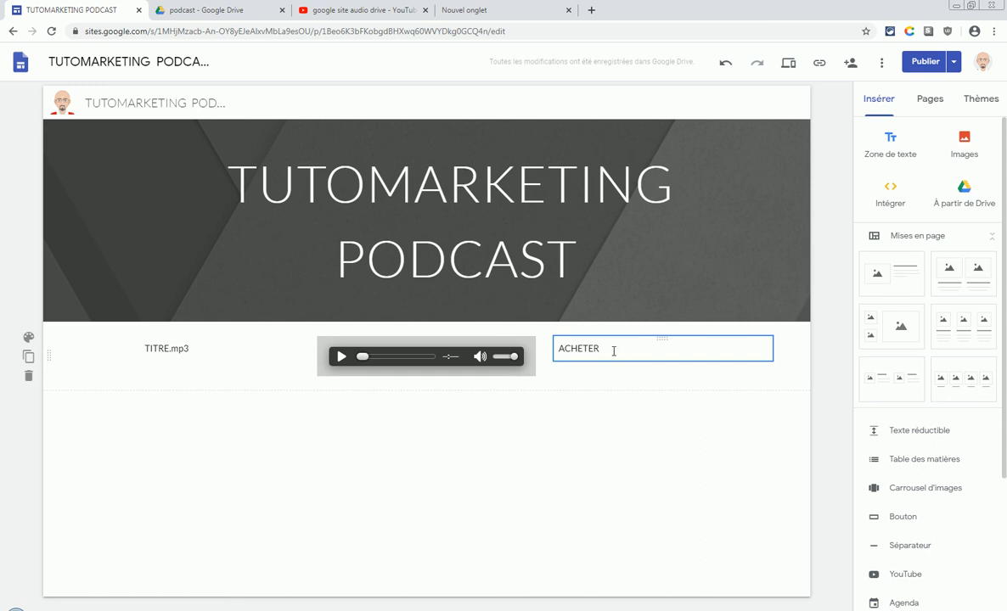
click(281, 443)
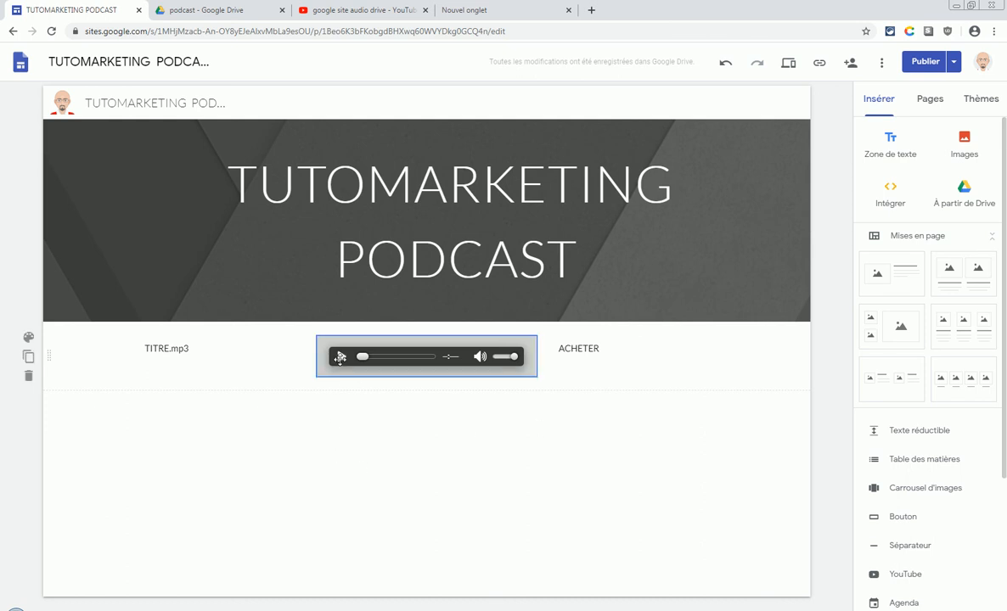
Publish the reviewed site changes and copy the link of the published site.
click(925, 62)
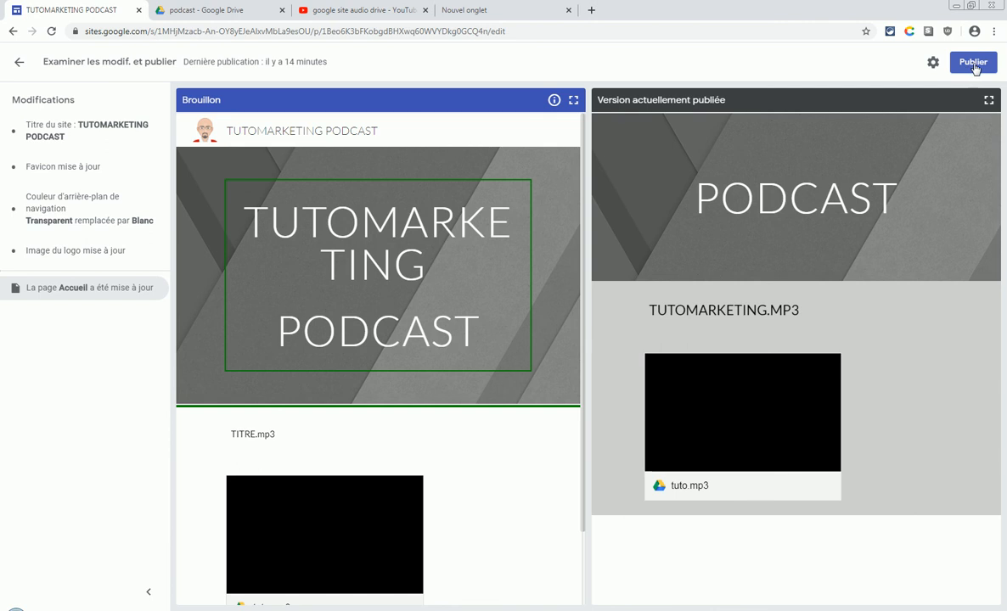
click(974, 68)
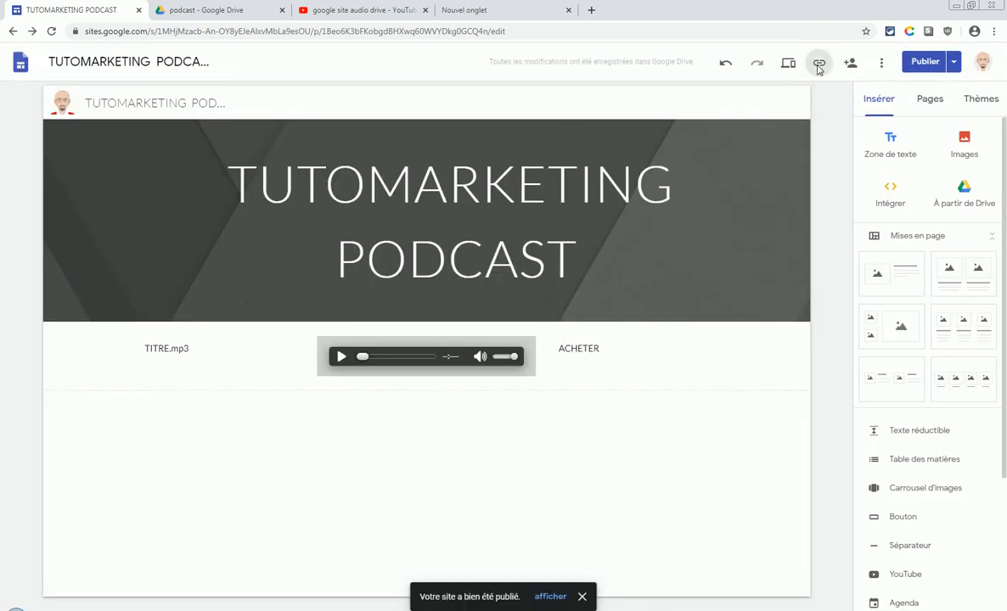
click(818, 65)
click(370, 367)
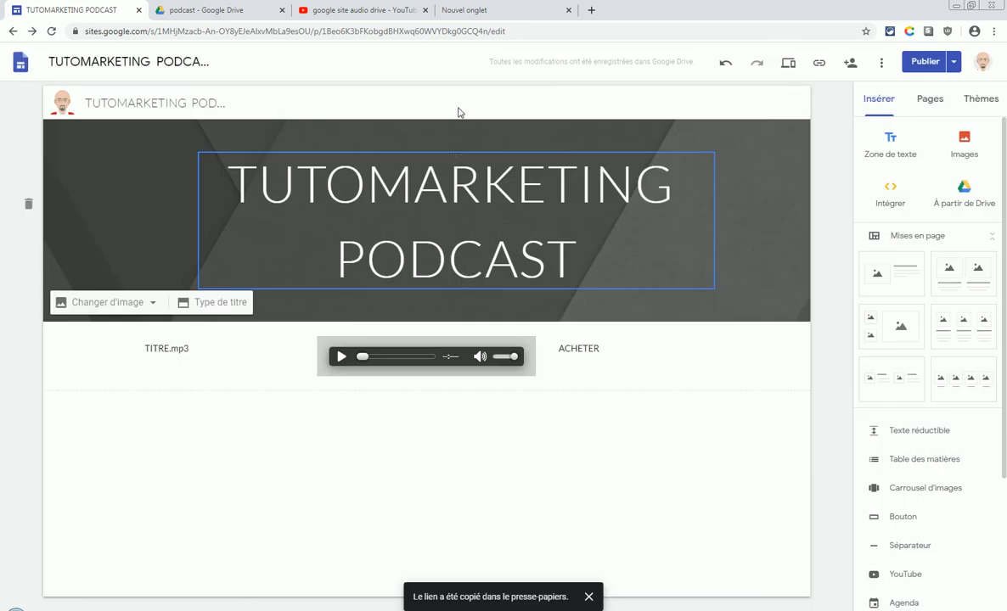
Open the published site in a new browser tab from the copied link and play the embedded audio.
click(590, 10)
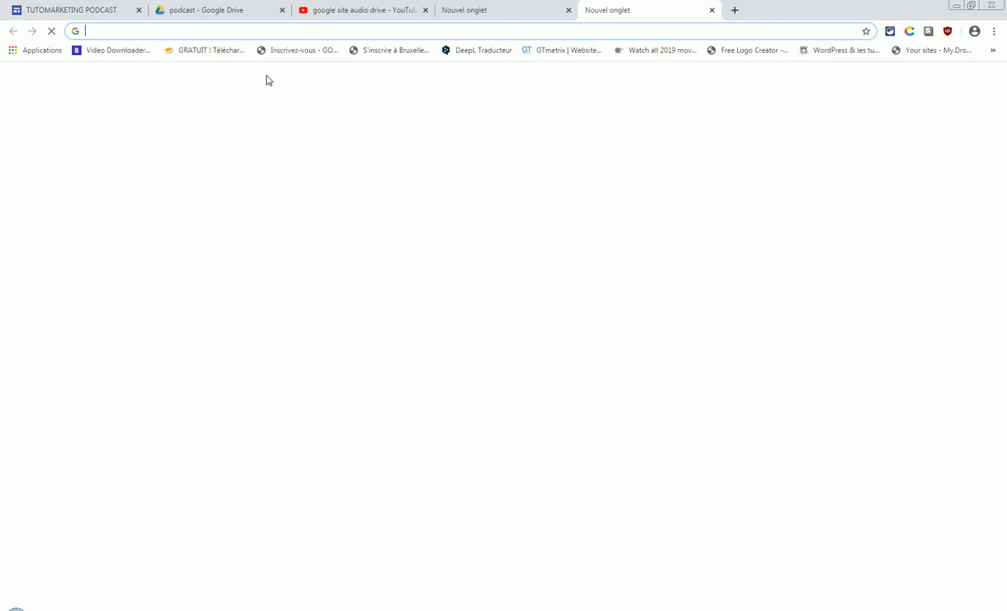
right_click(338, 28)
click(363, 86)
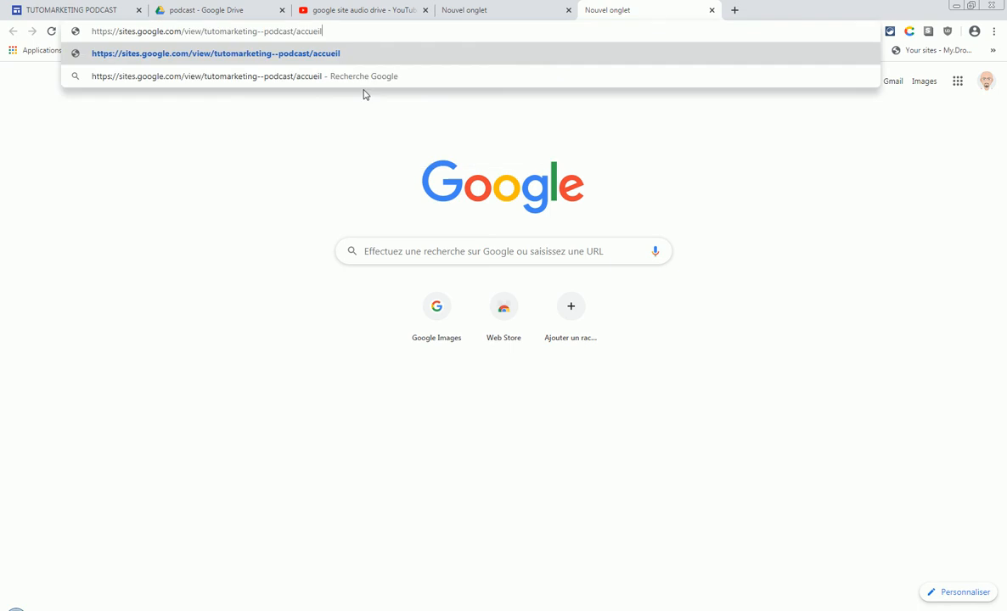
key(Return)
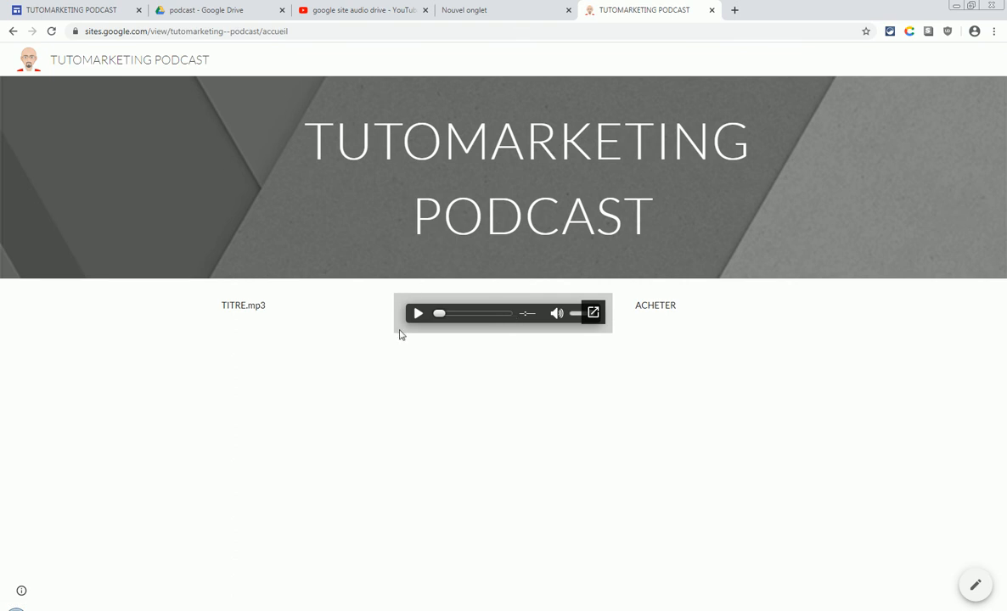
click(418, 315)
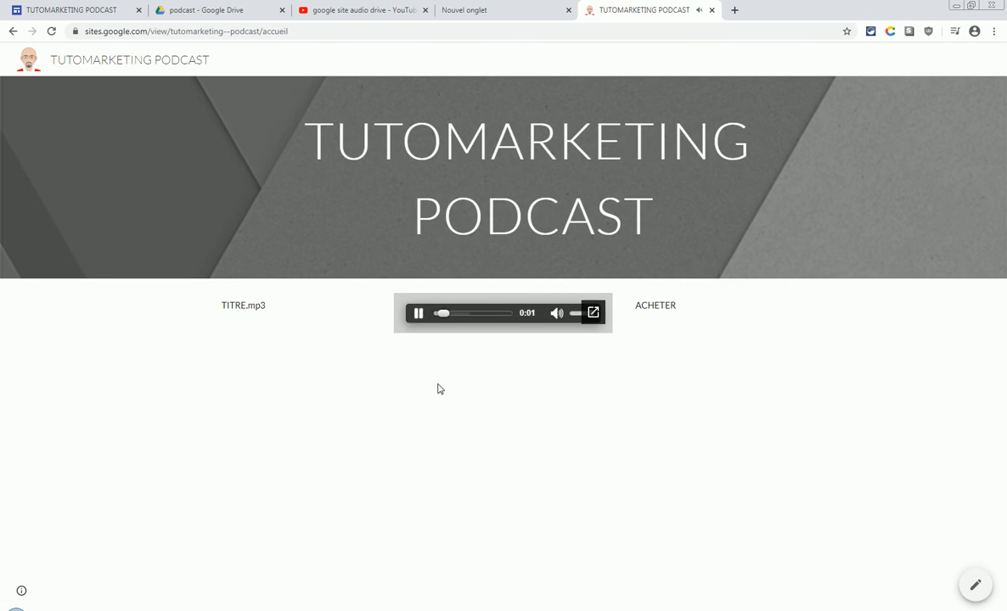